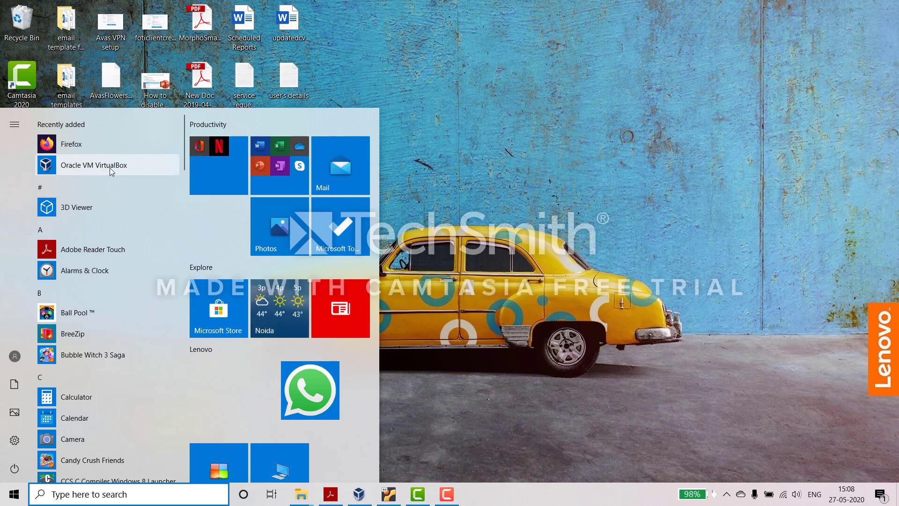
- Open Oracle VM VirtualBox and switch to the running Ubuntu virtual machine
left_click(109, 168)
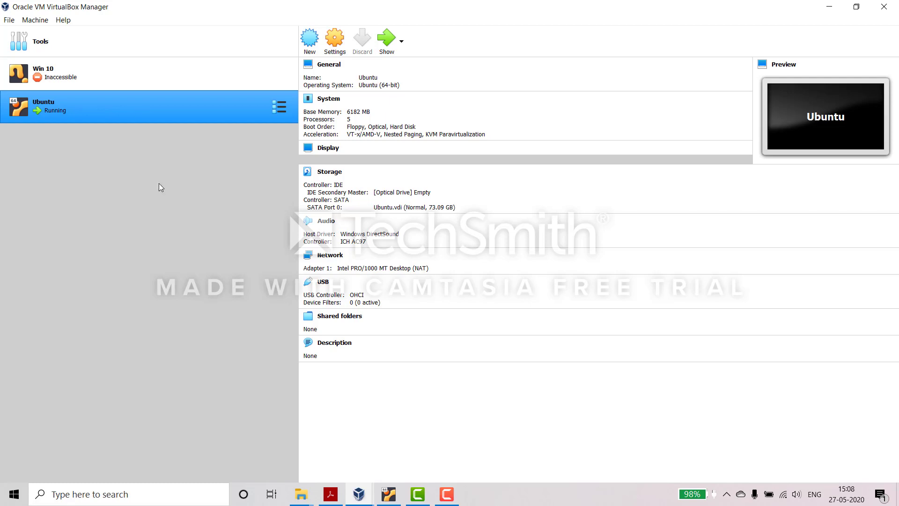
left_click(389, 494)
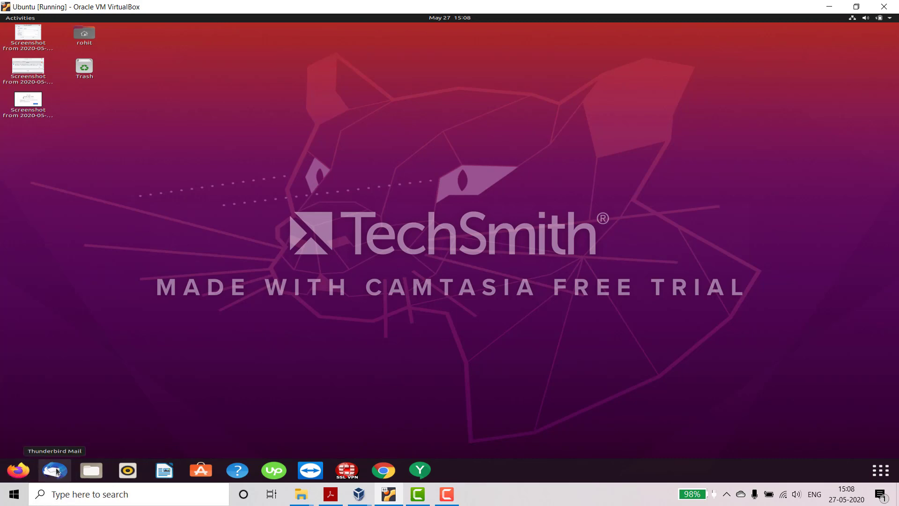
- Open the Ubuntu file manager and view the Desktop, Documents and Downloads folders
left_click(95, 472)
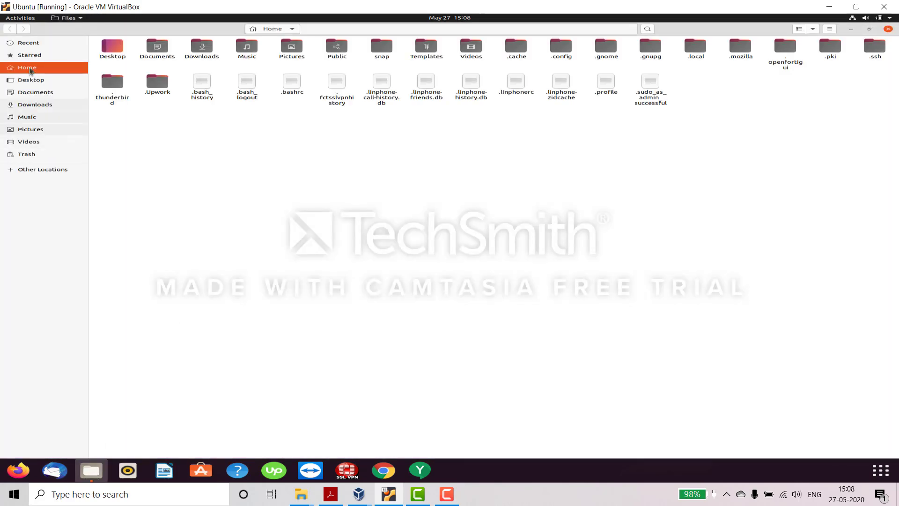
left_click(38, 80)
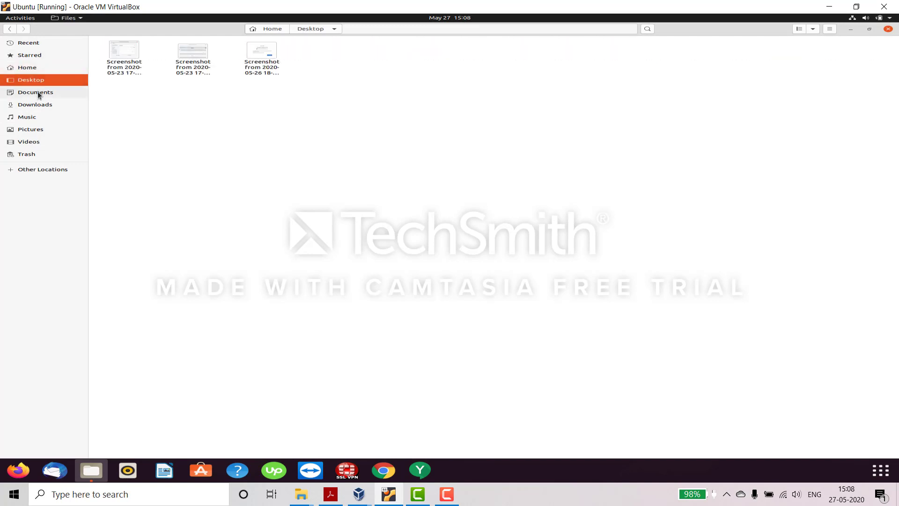
left_click(35, 93)
left_click(42, 108)
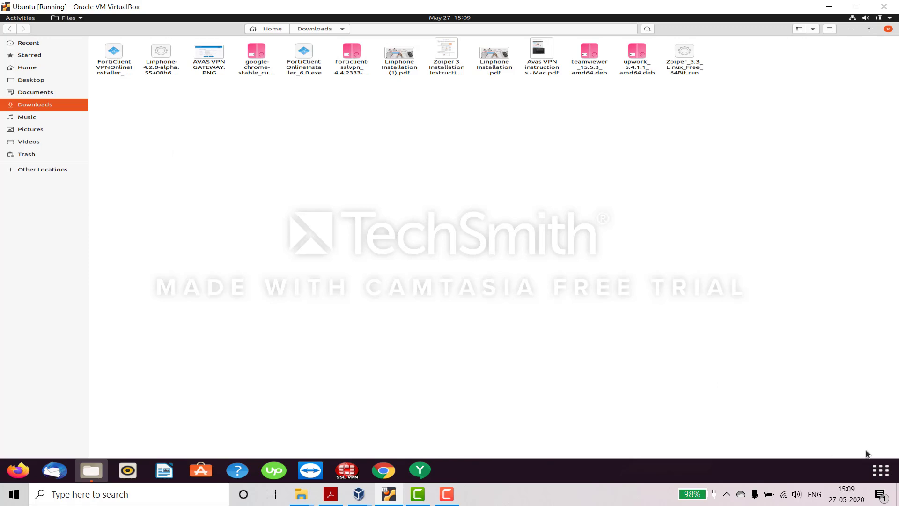
- Search the installed applications for "files" and open the Files application from the results
left_click(885, 474)
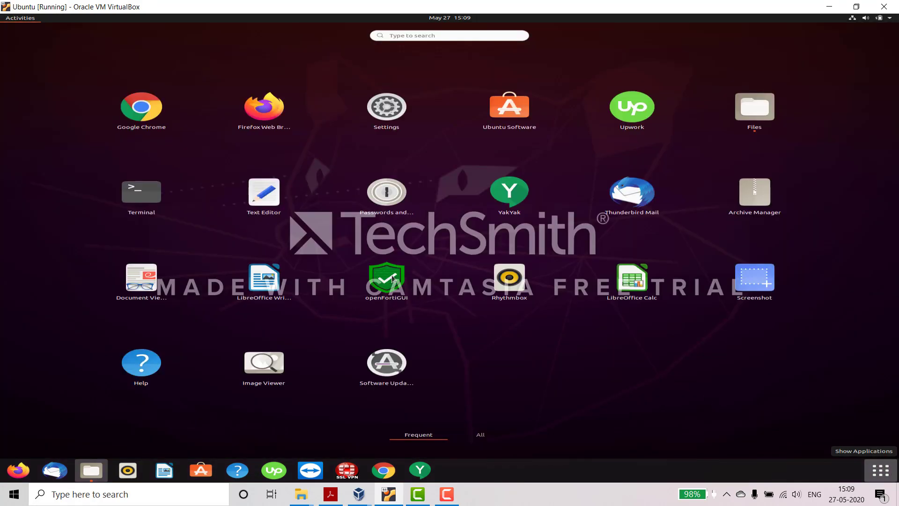
left_click(423, 33)
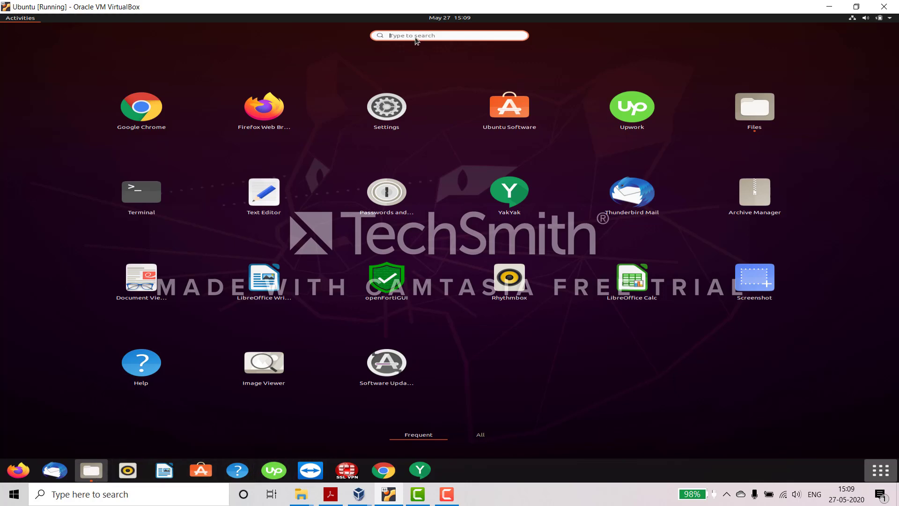
type("files")
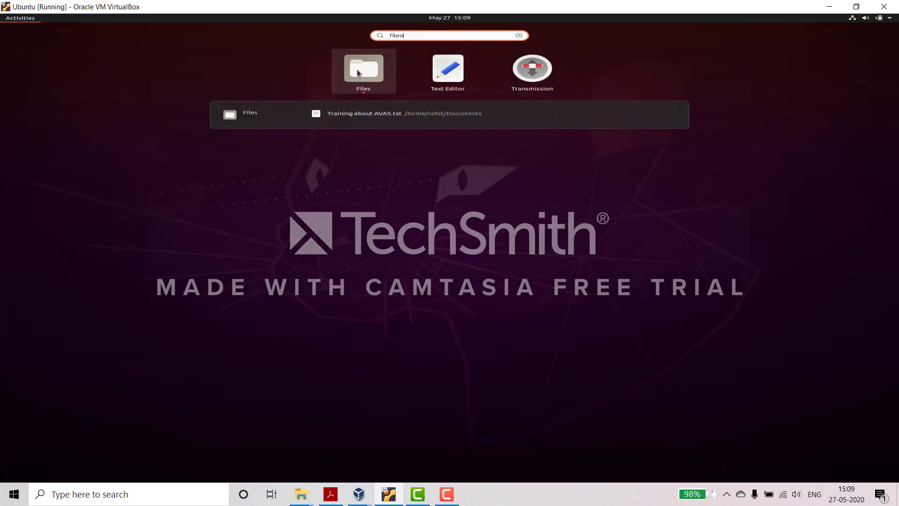
left_click(358, 73)
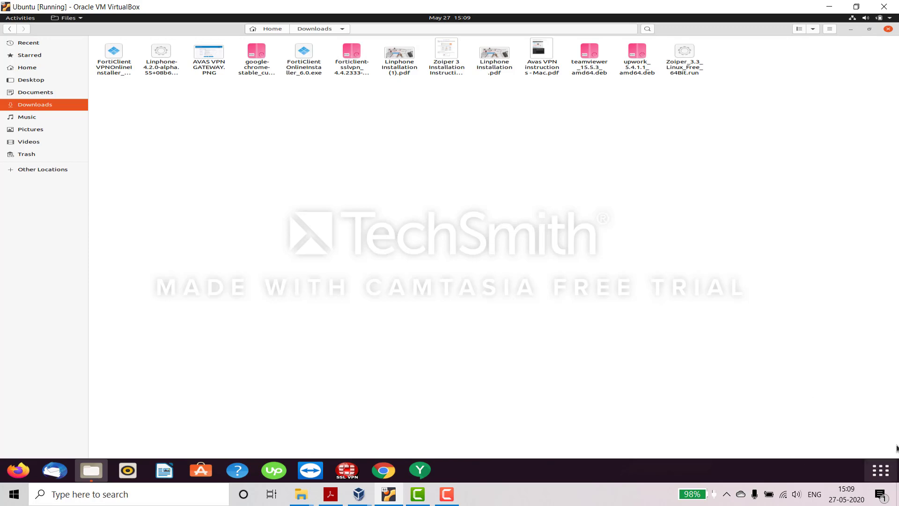
- Search the applications for "cmd", open Terminal from the results and minimize its window
left_click(883, 471)
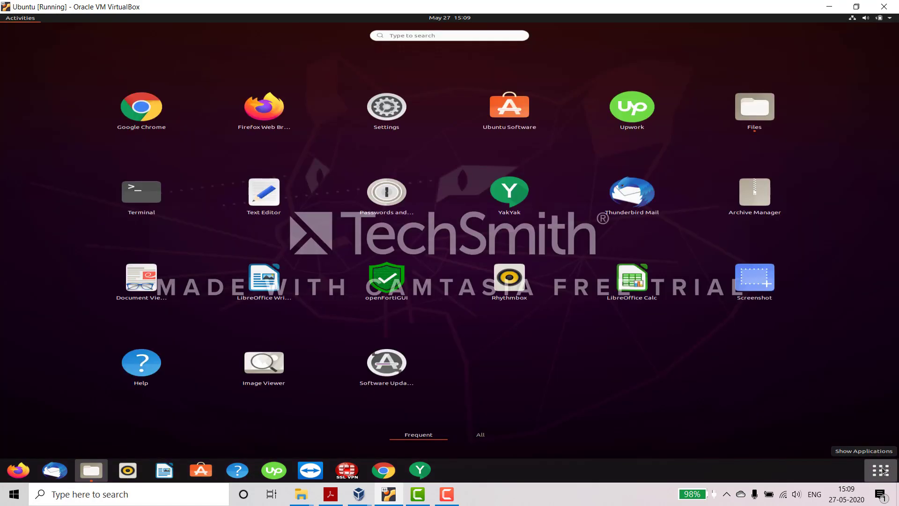
left_click(411, 35)
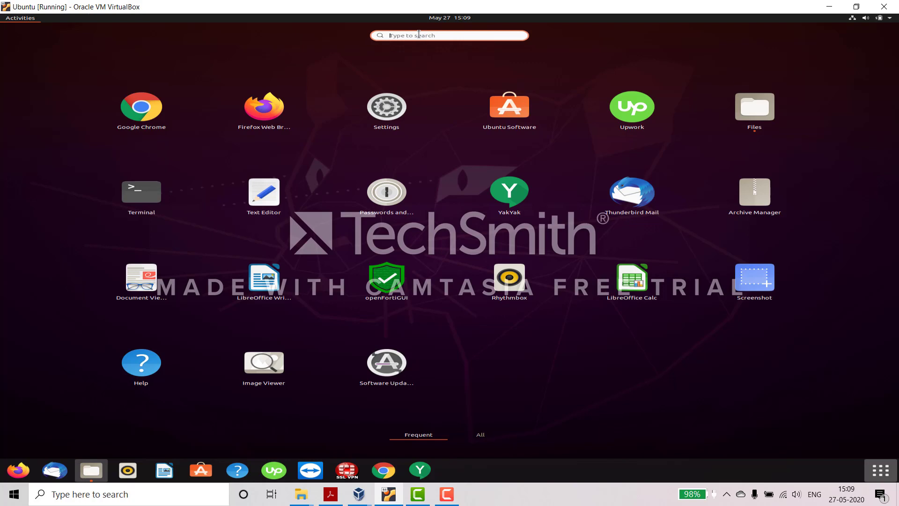
type("cmdl")
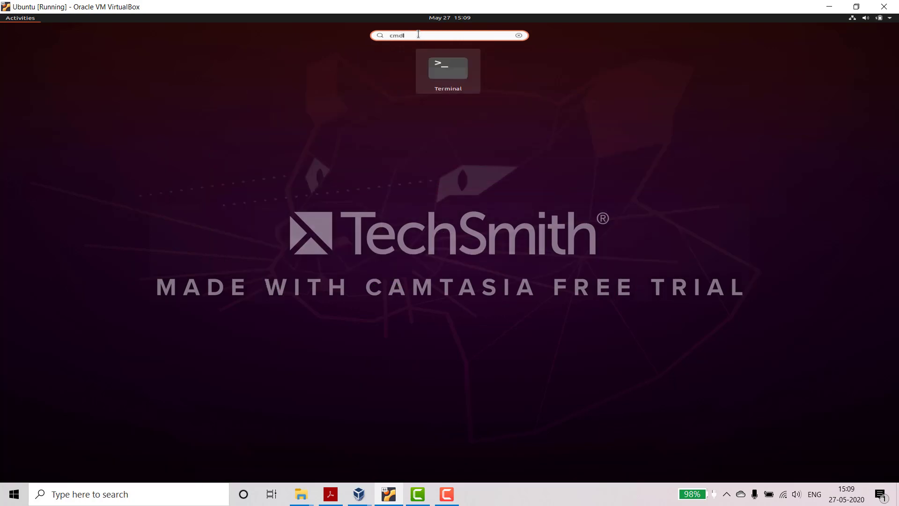
left_click(450, 78)
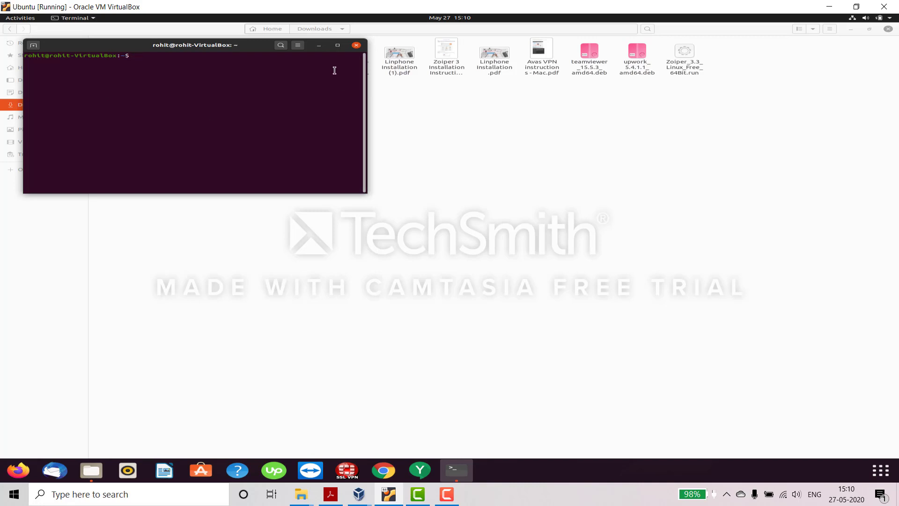
left_click(317, 45)
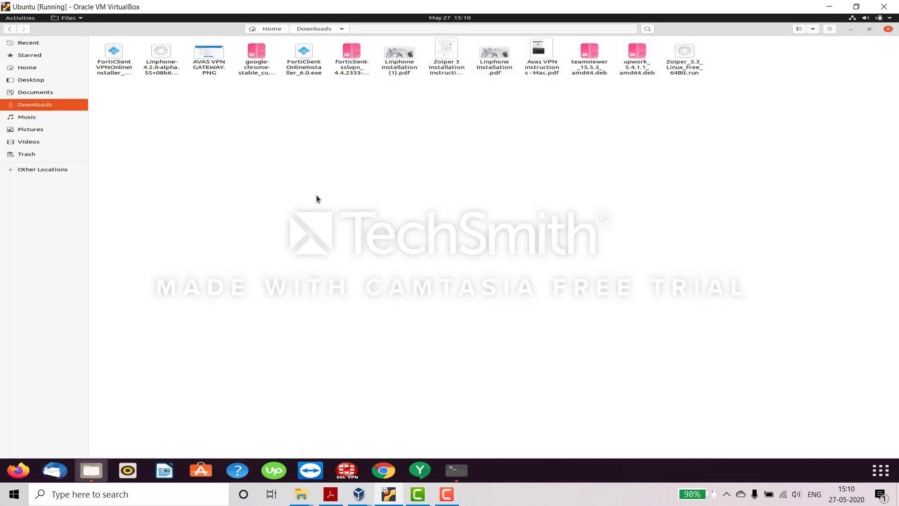
- Open Ubuntu Software and look through the list of installed applications
left_click(204, 471)
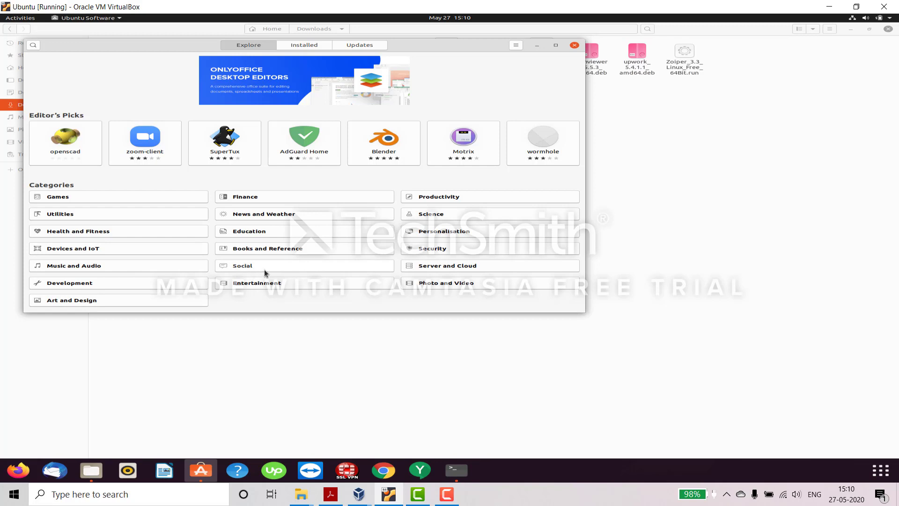
left_click(307, 47)
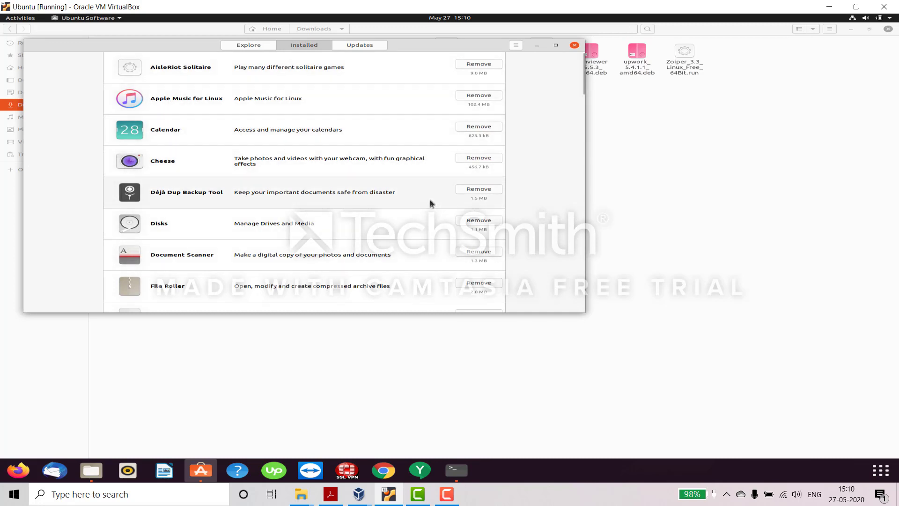
scroll(429, 200, "down", 5)
scroll(429, 202, "up", 3)
scroll(422, 201, "up", 3)
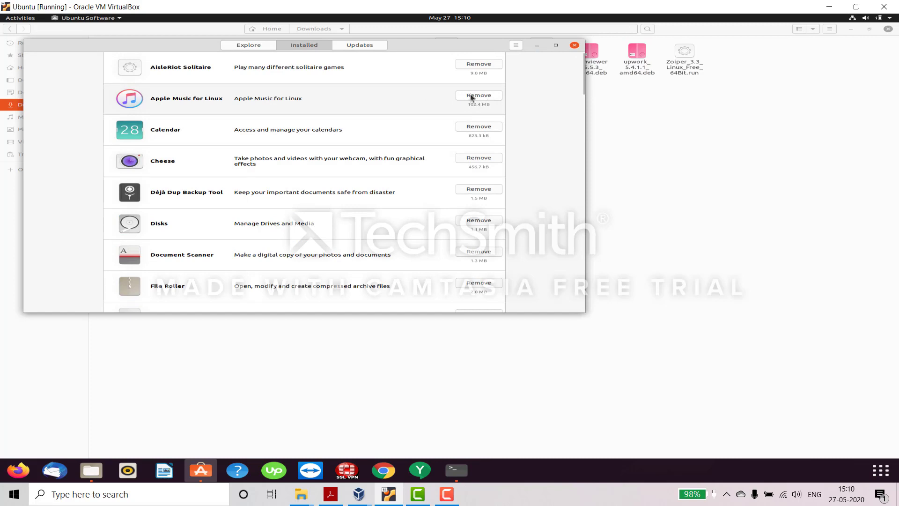
- Check for software updates in Ubuntu Software and return to the Explore page
left_click(357, 46)
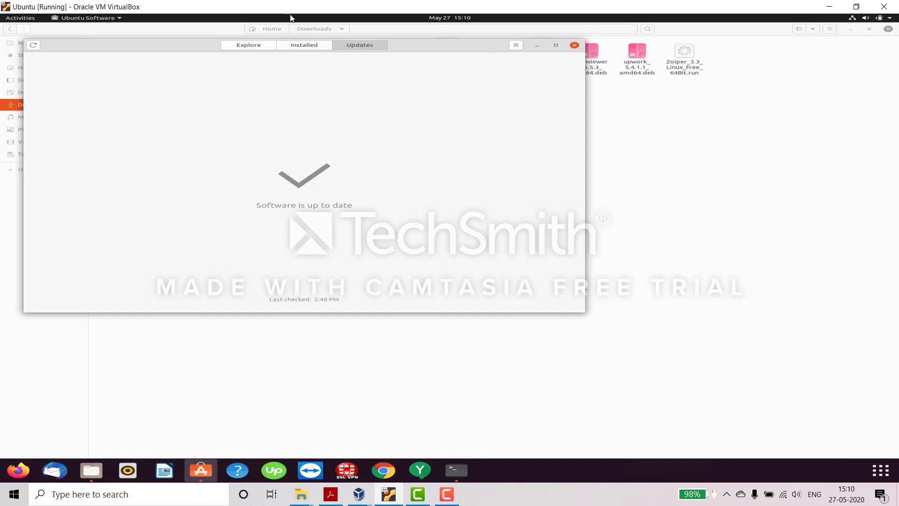
left_click(33, 46)
left_click(247, 44)
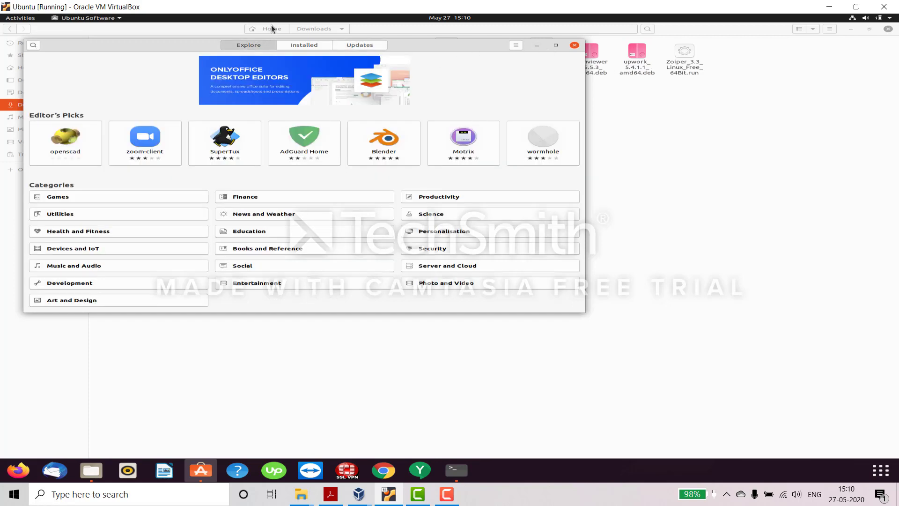
- Maximize Ubuntu Software and search its catalogue for "facebook", looking through the results
left_click(556, 45)
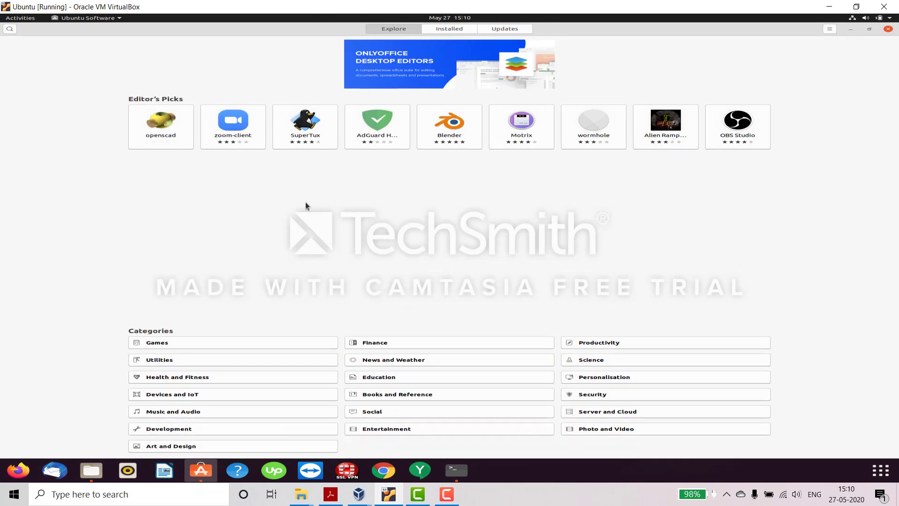
left_click(9, 30)
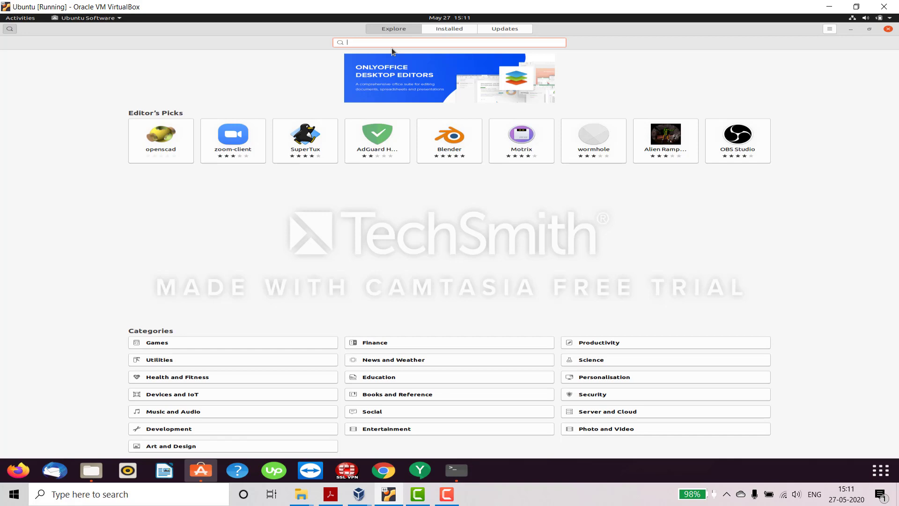
type("facebook")
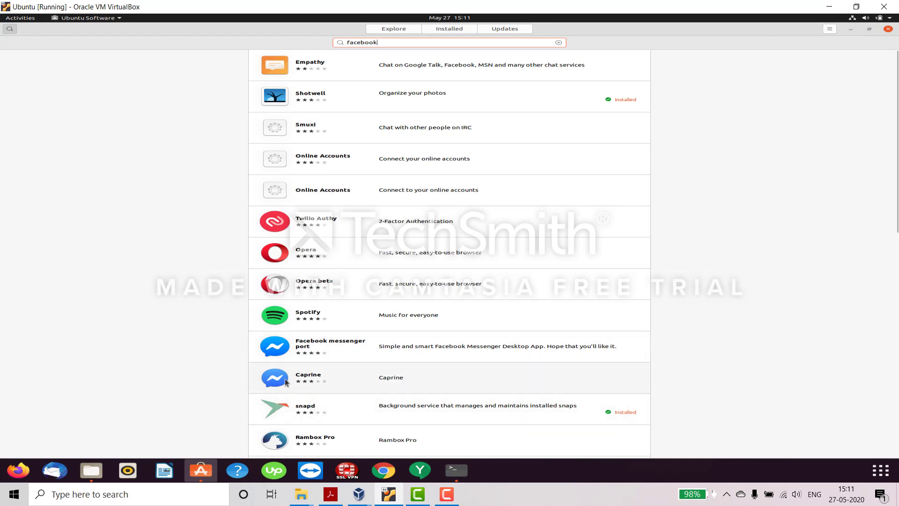
scroll(327, 324, "down", 10)
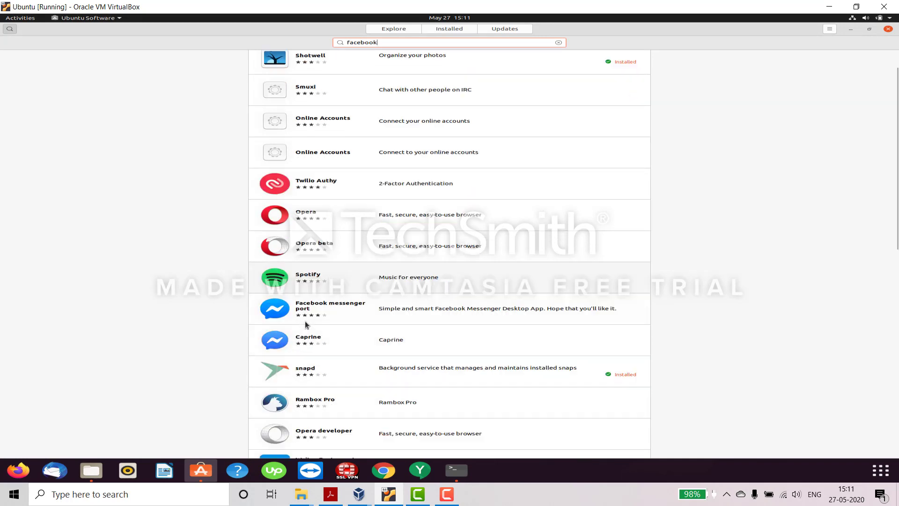
scroll(357, 329, "up", 10)
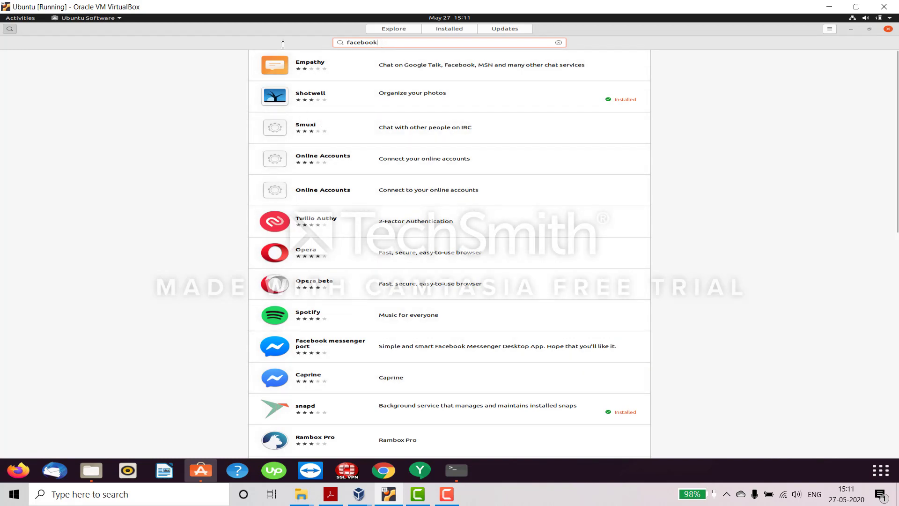
- Replace the software search term with "whats" to look for WhatsApp clients
triple_click(510, 42)
key("BackSpace")
type("whatspp")
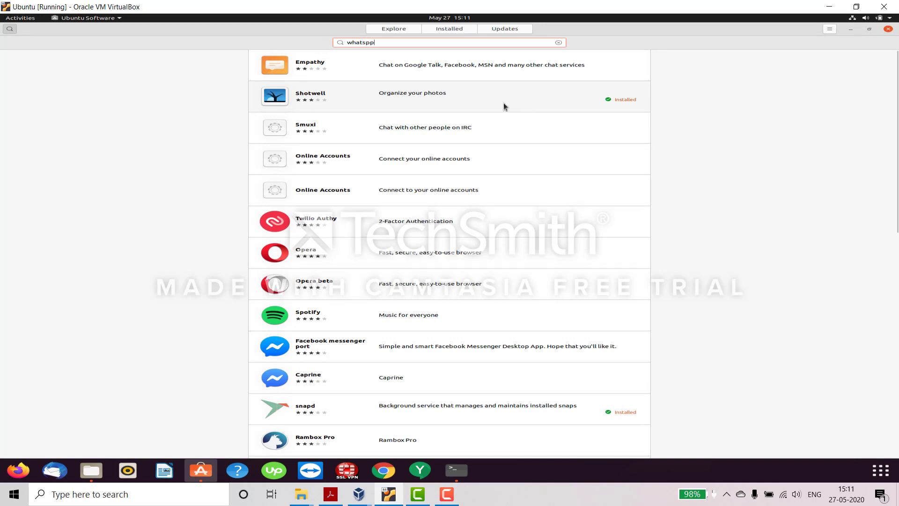
key("BackSpace")
key("BackSpace")
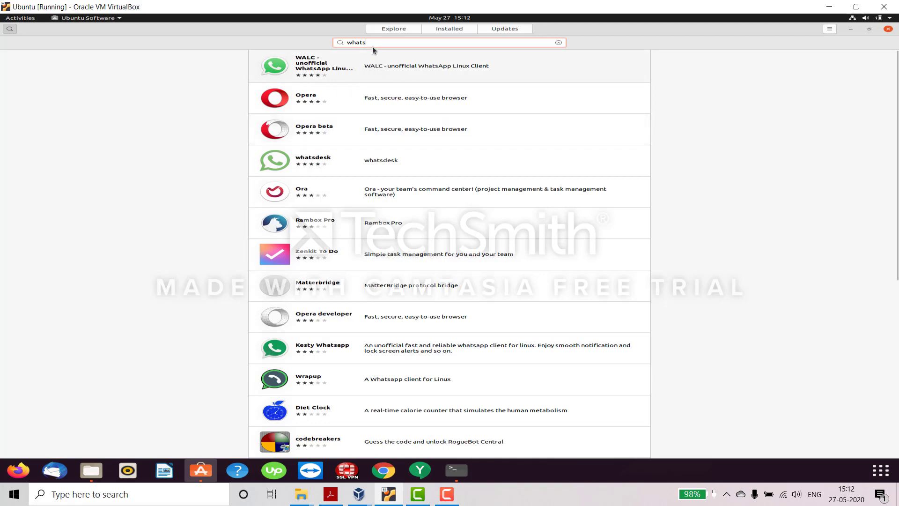
key("ctrl+a")
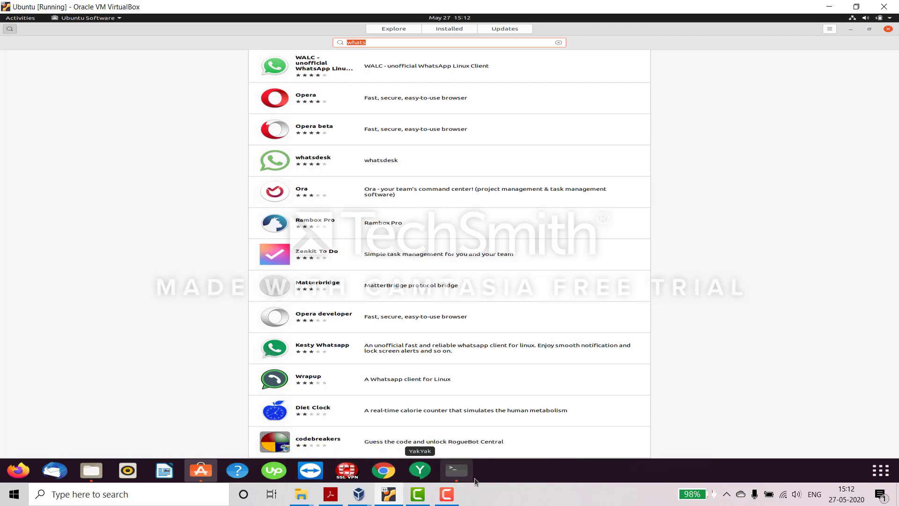
- Switch to Files, view the Desktop folder and minimize the open windows to reveal the Ubuntu desktop
left_click(91, 470)
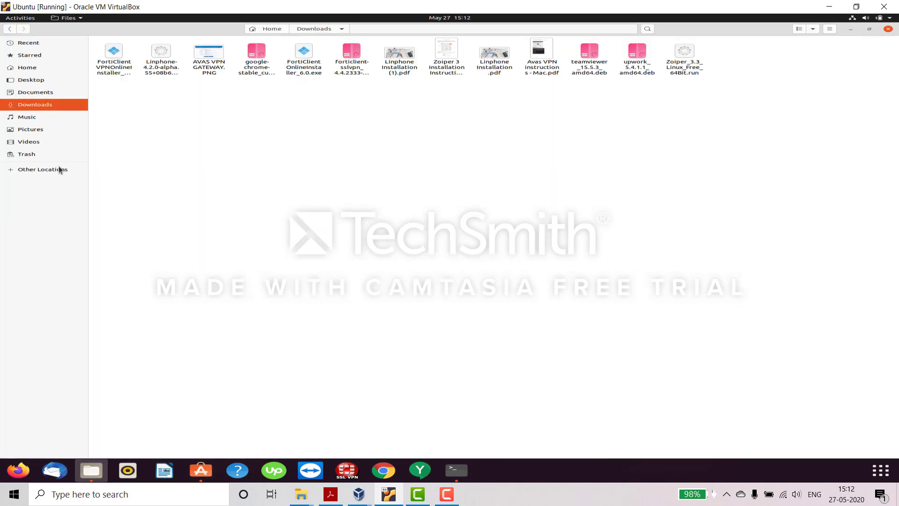
left_click(31, 80)
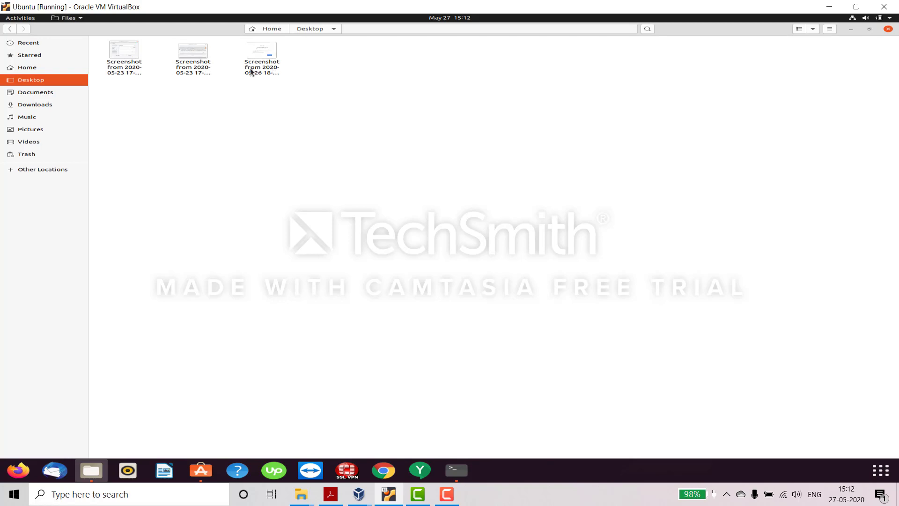
left_click(852, 29)
left_click(853, 28)
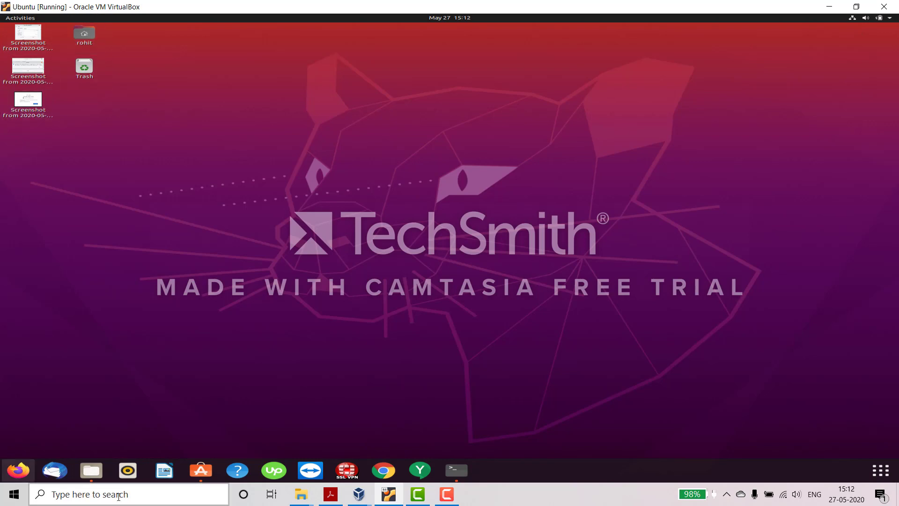
- Reopen Files and view the Videos, Pictures and Recent locations
left_click(92, 475)
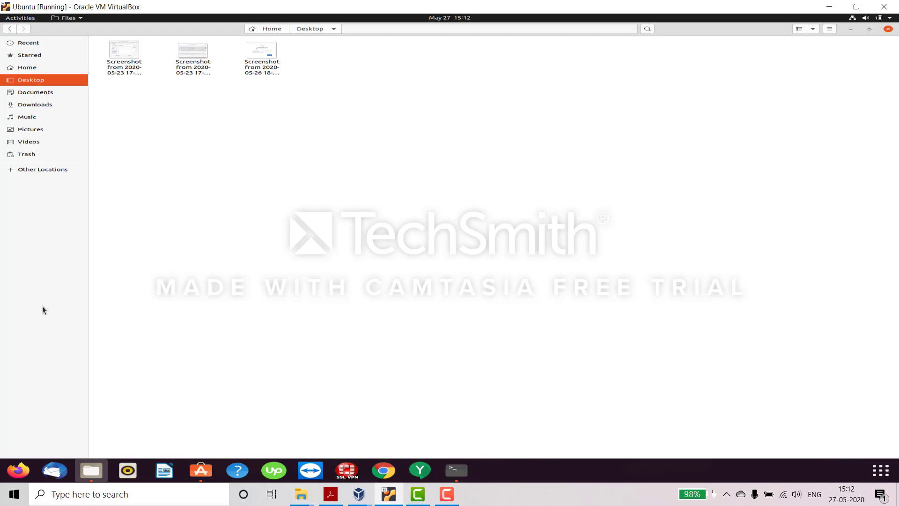
left_click(38, 140)
left_click(32, 130)
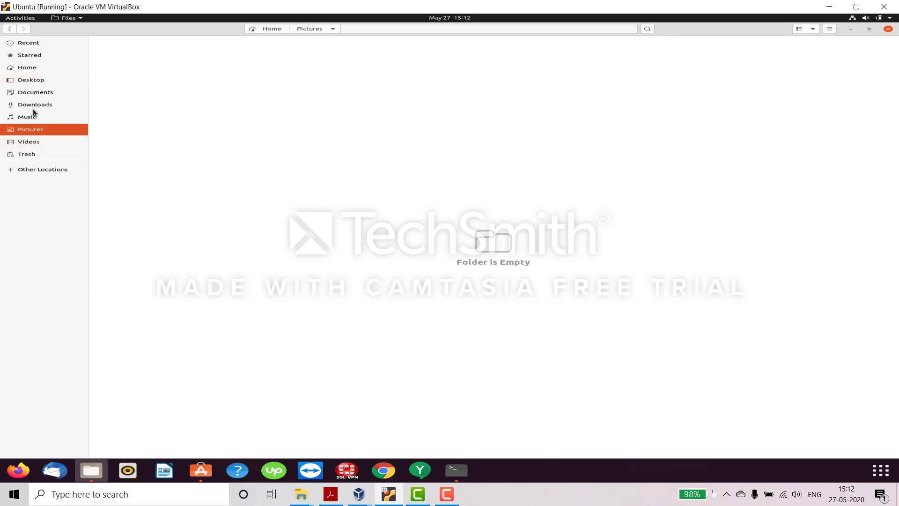
left_click(33, 43)
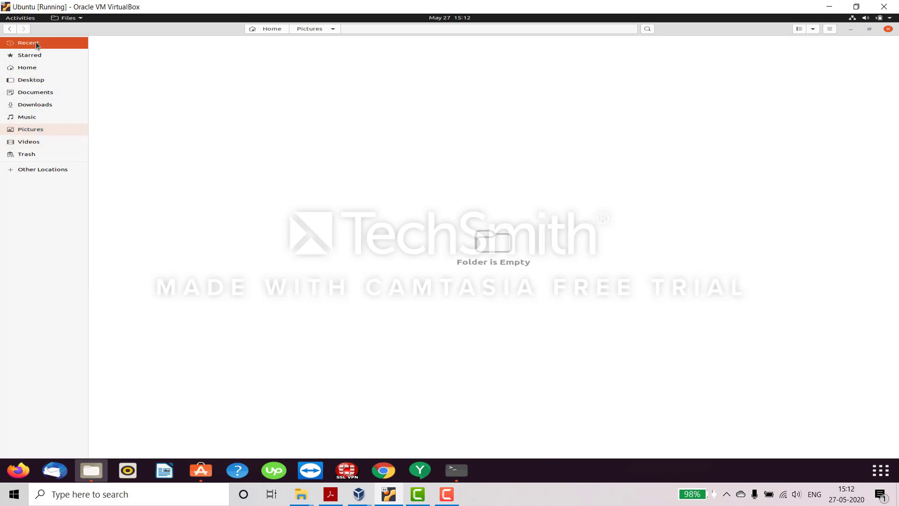
- Launch Google Chrome from the dock and open the Ubuntu system Settings
left_click(382, 472)
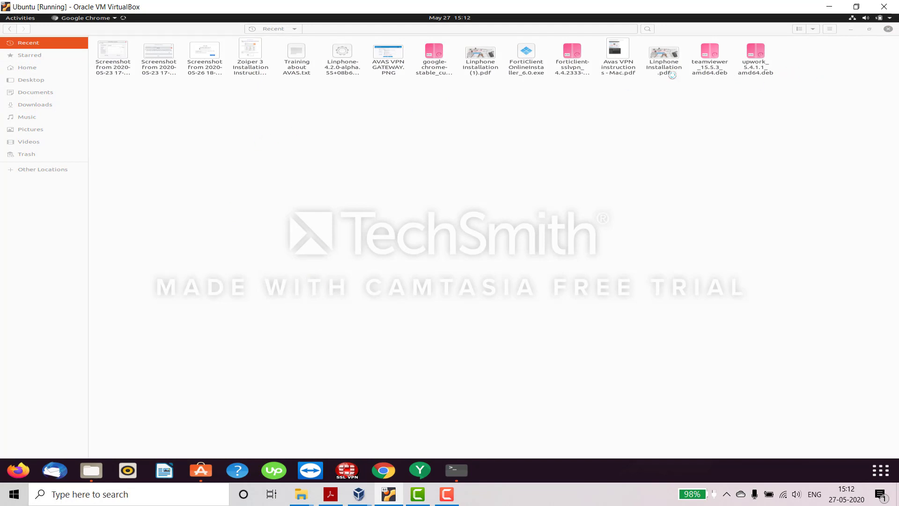
left_click(893, 19)
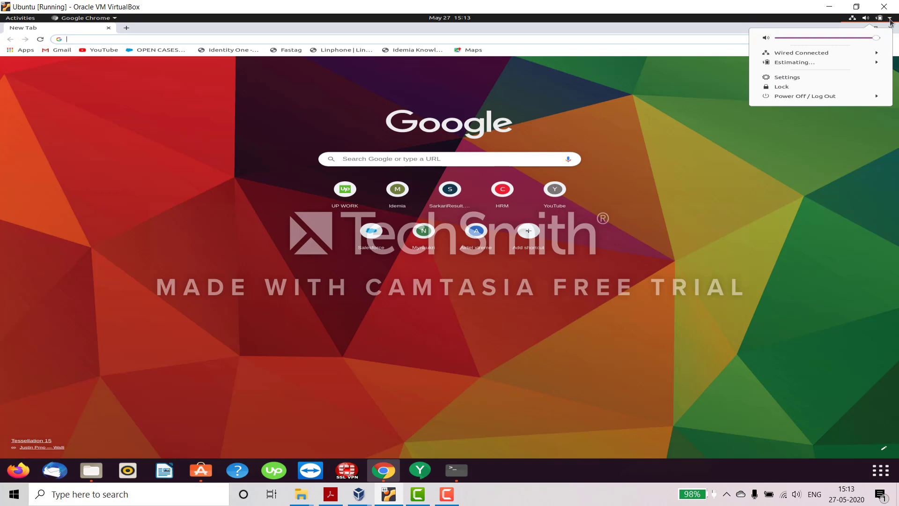
left_click(813, 79)
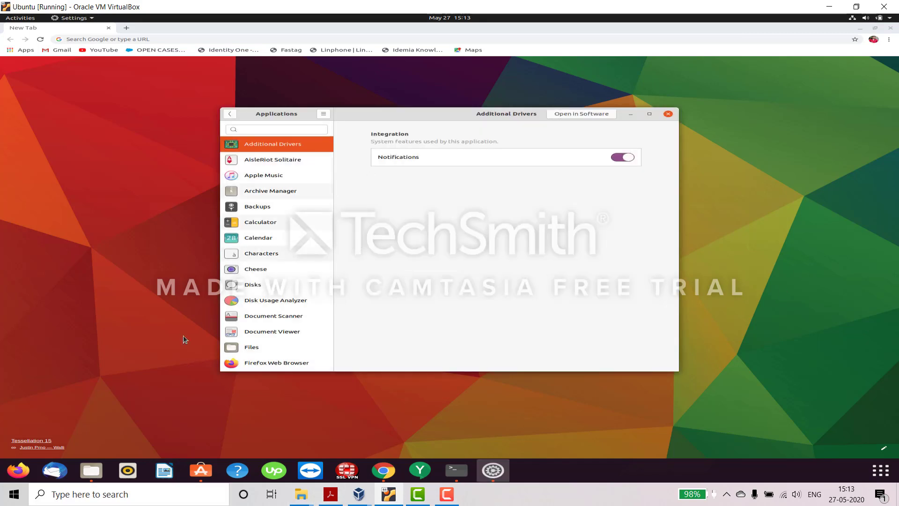
- View the application settings for Calculator and Google Chrome
left_click(261, 223)
scroll(257, 257, "down", 2)
scroll(271, 245, "up", 2)
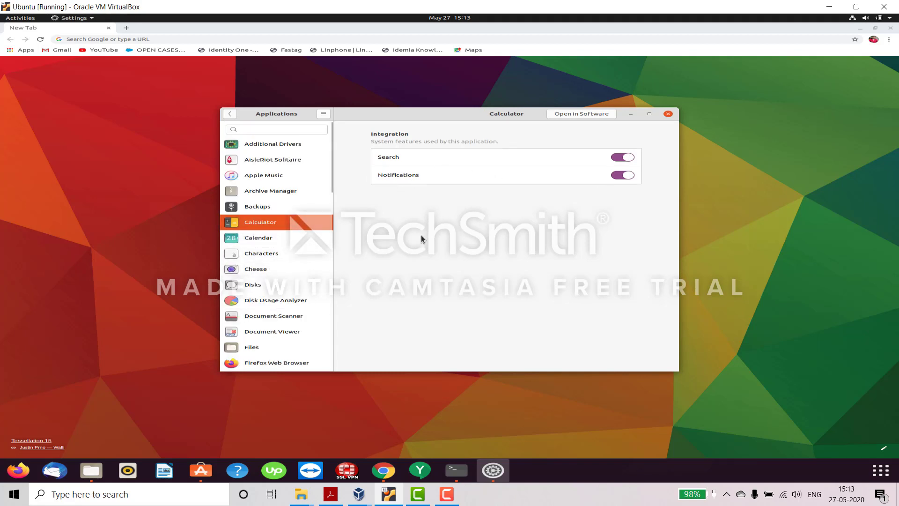
scroll(287, 287, "down", 5)
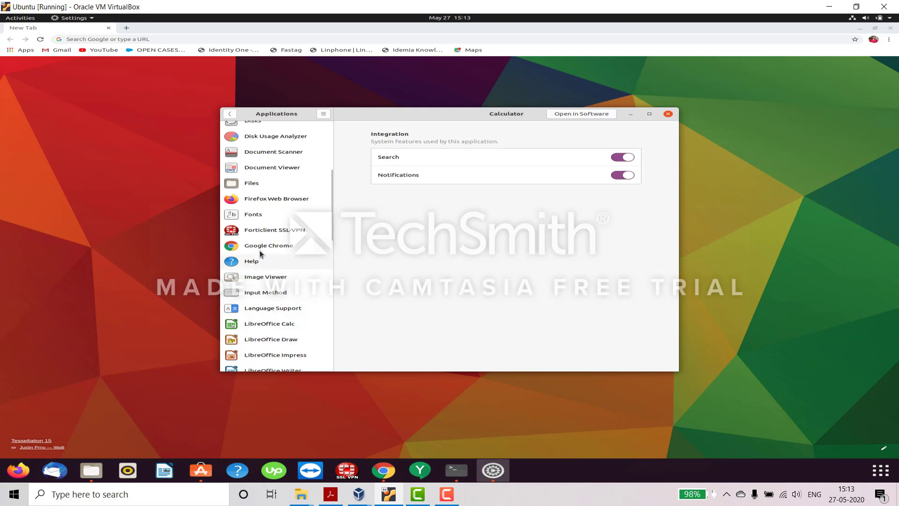
left_click(261, 248)
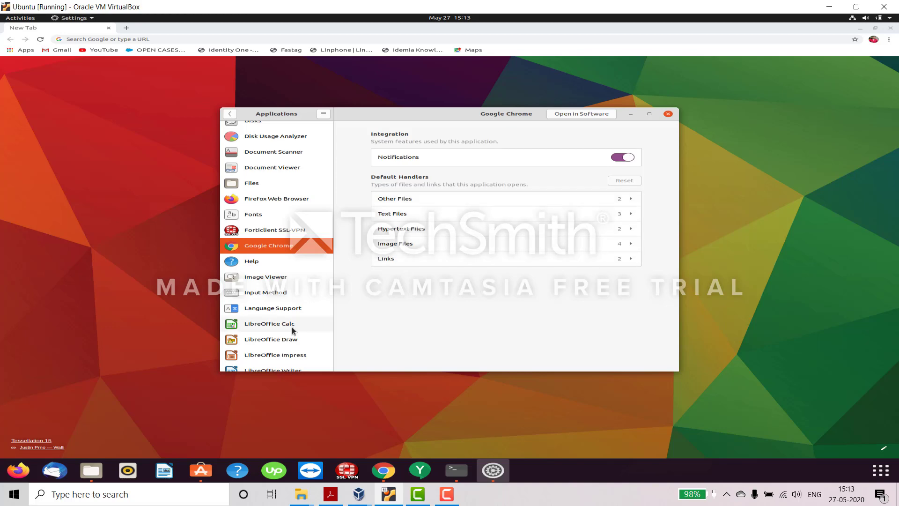
- View the application settings for Upwork and Videos, looking through the rest of the application list
scroll(293, 331, "down", 3)
scroll(272, 313, "down", 20)
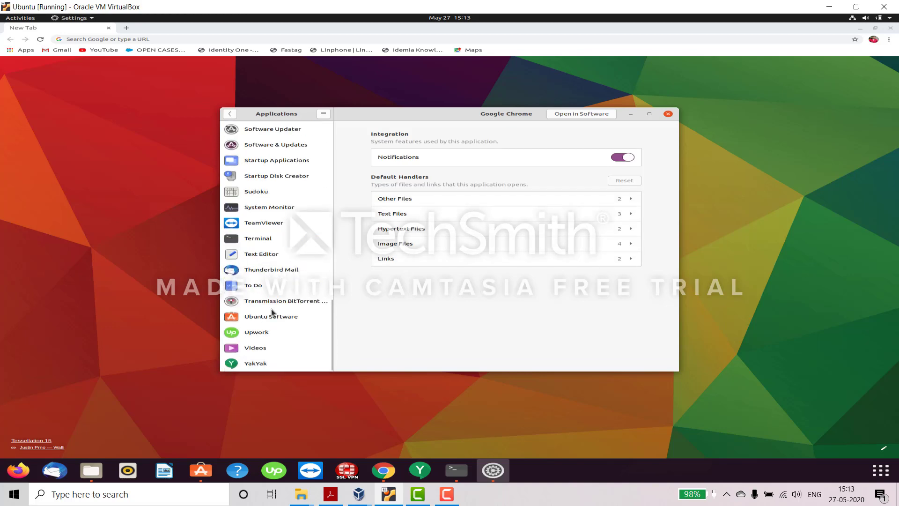
left_click(265, 341)
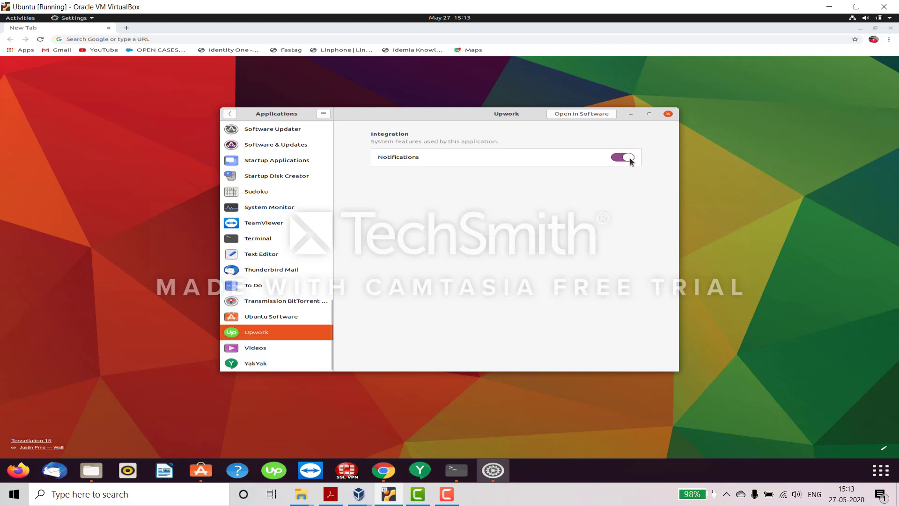
left_click(261, 351)
scroll(262, 318, "up", 5)
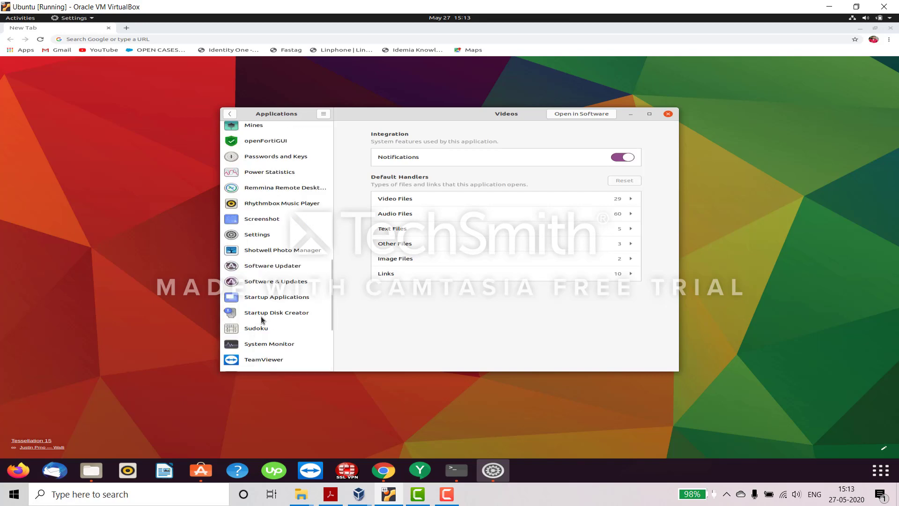
scroll(260, 317, "up", 10)
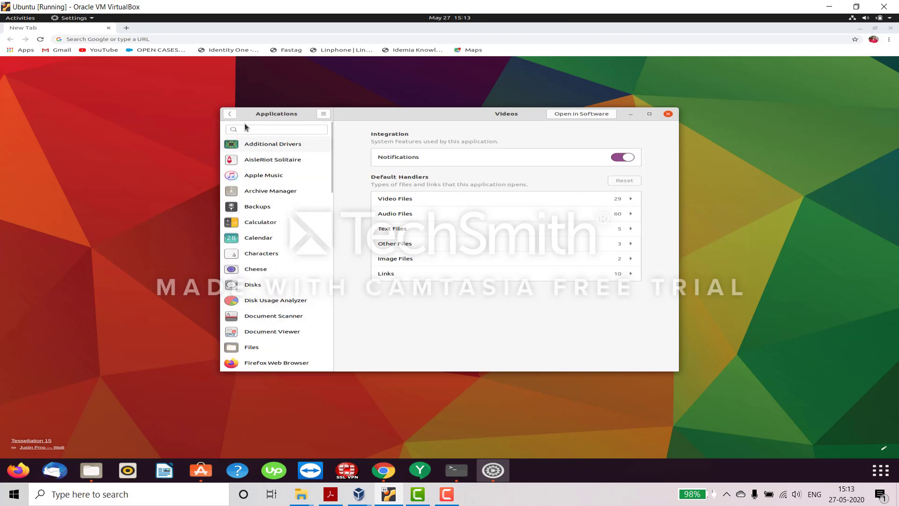
- Return to the main settings categories and view the Network and Bluetooth settings
left_click(228, 116)
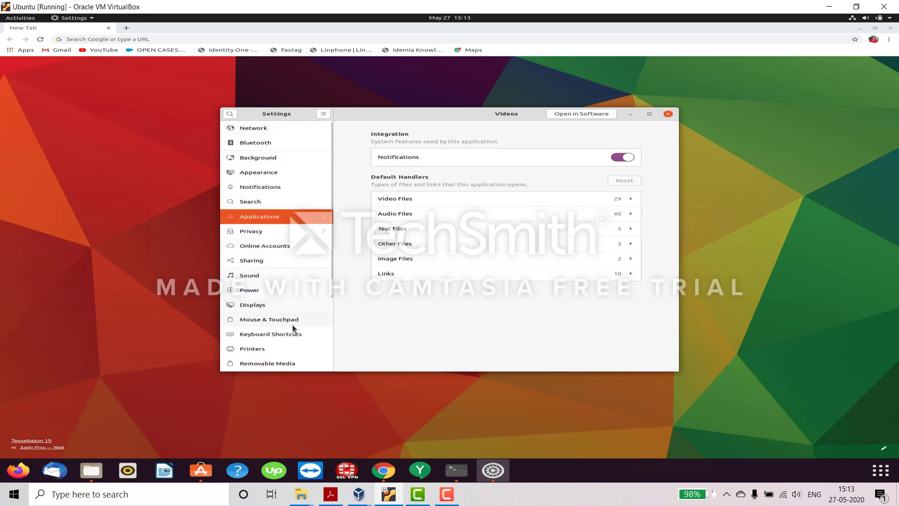
left_click(266, 128)
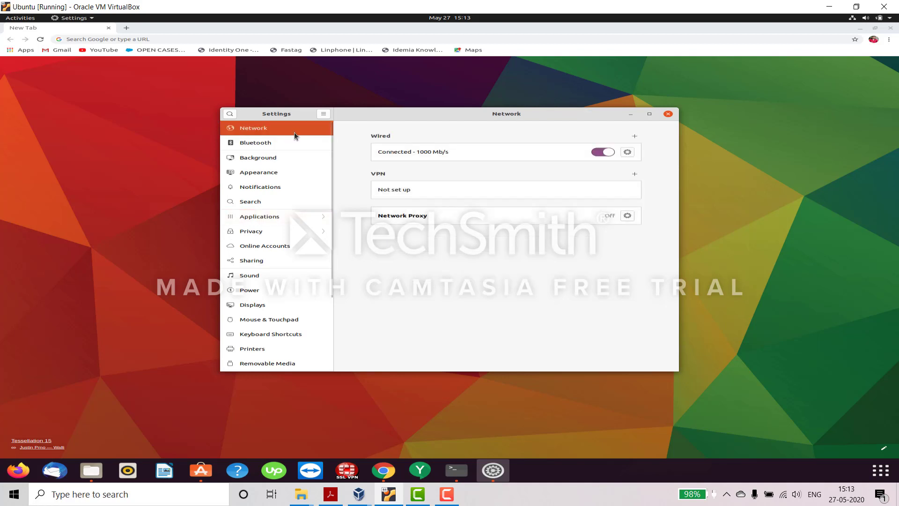
left_click(269, 143)
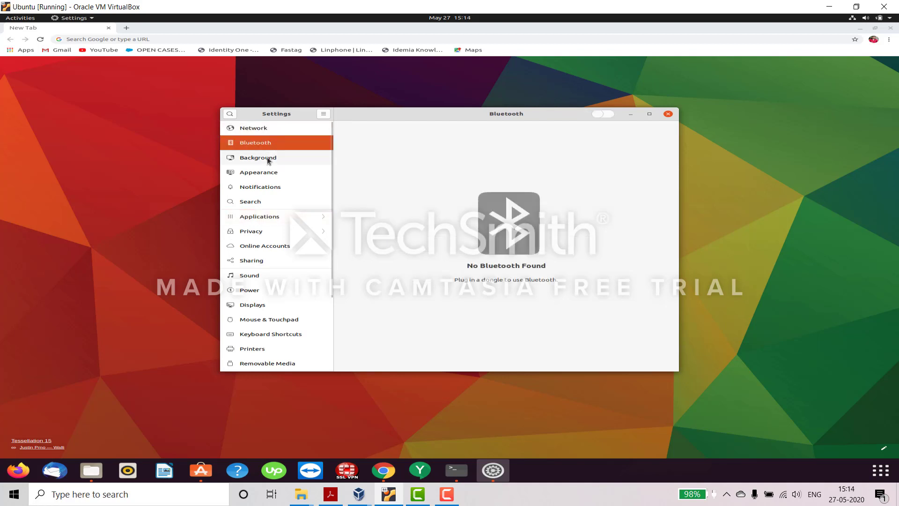
- Set the desktop background to the third wallpaper, the yellow shuffleboard puck photo, and minimize all open windows to reveal the desktop
left_click(266, 159)
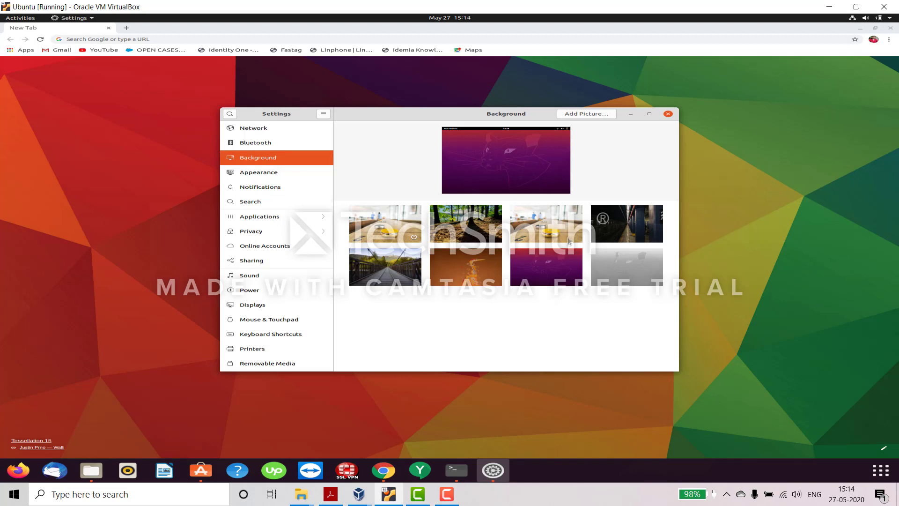
left_click(548, 228)
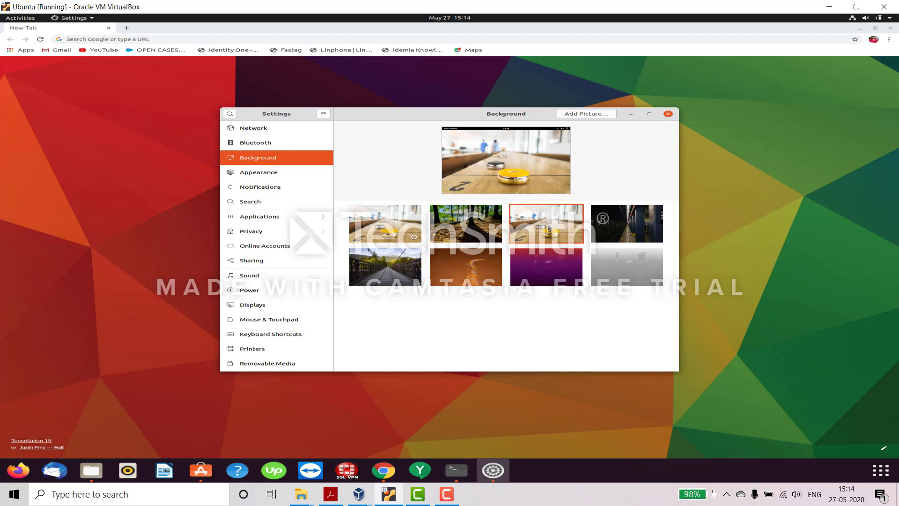
left_click(631, 114)
left_click(860, 29)
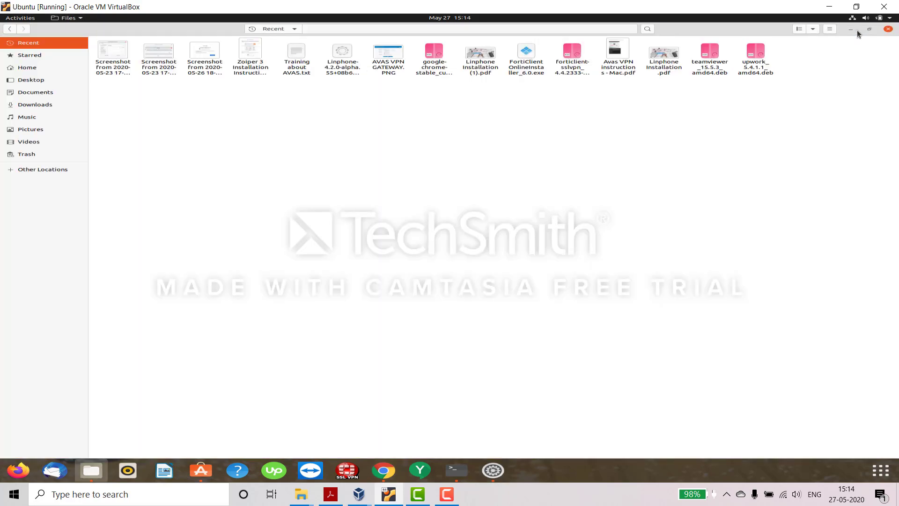
left_click(852, 30)
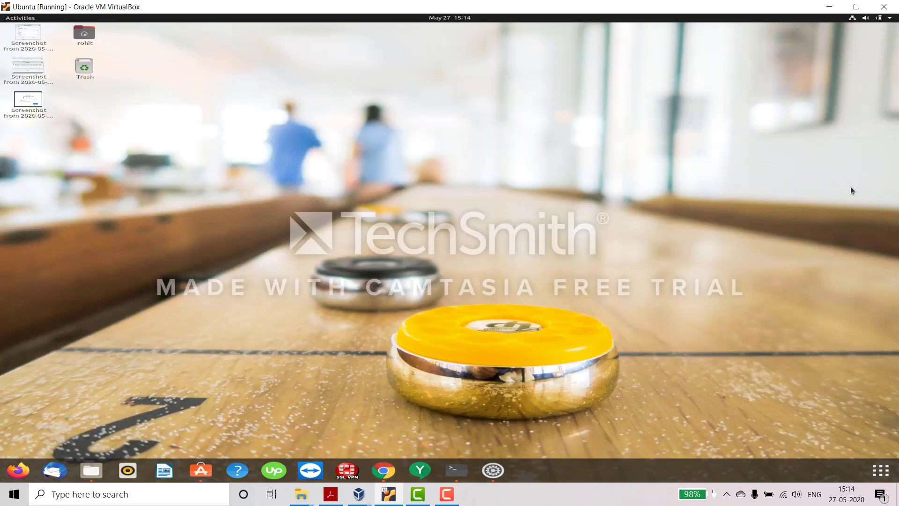
- Reopen Settings and view the Displays options, including the list of available resolutions, without changing the resolution
left_click(890, 18)
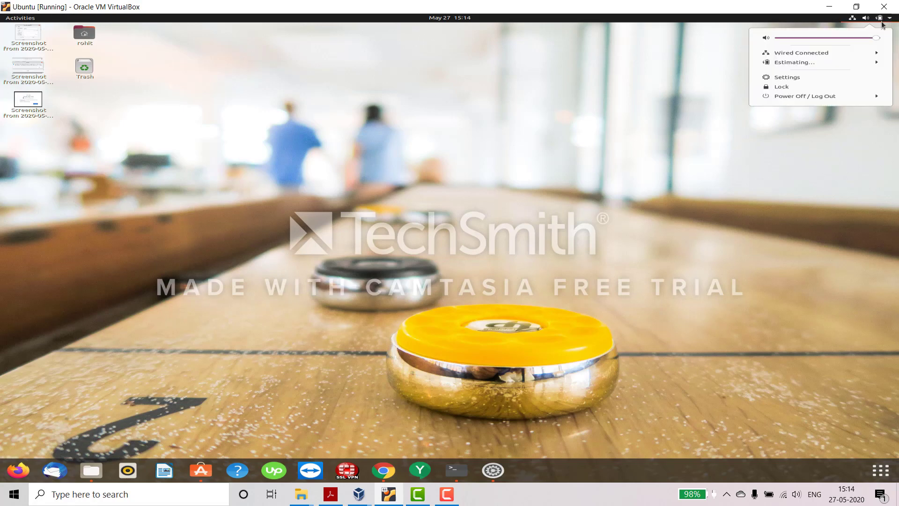
left_click(788, 77)
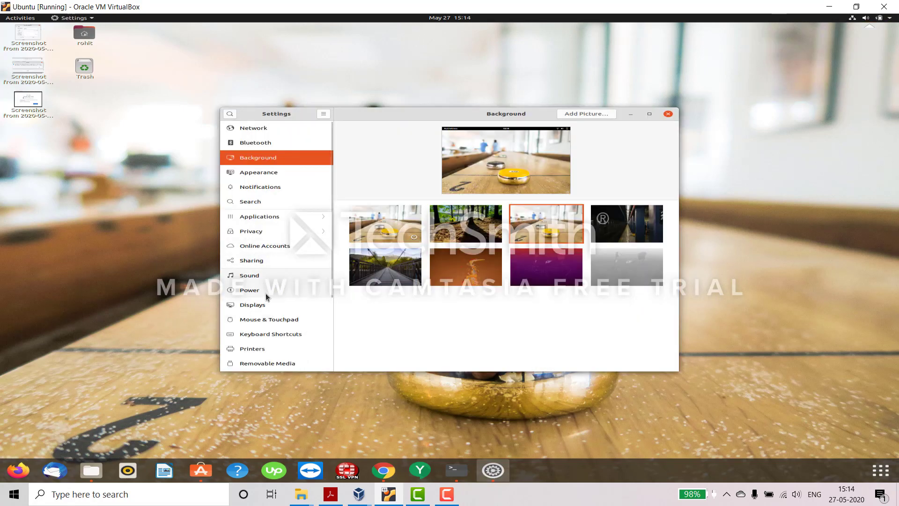
scroll(266, 297, "down", 4)
left_click(258, 203)
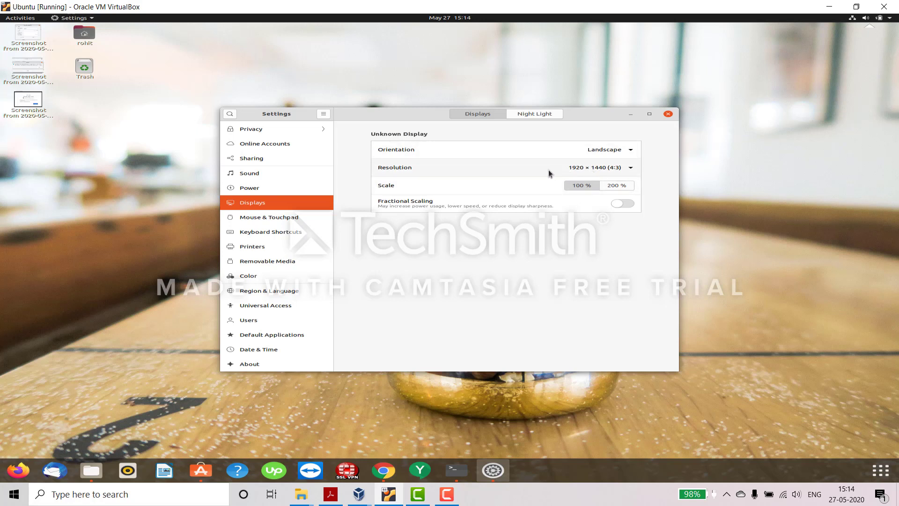
left_click(632, 170)
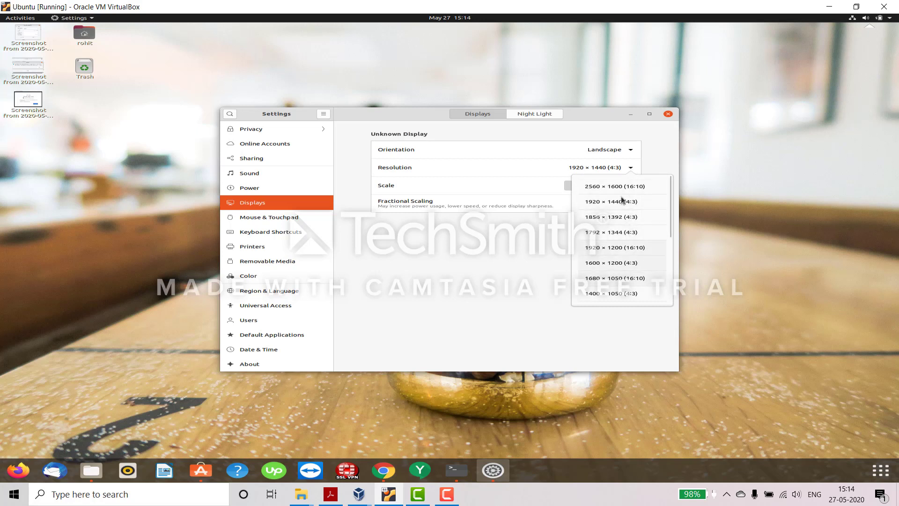
left_click(265, 232)
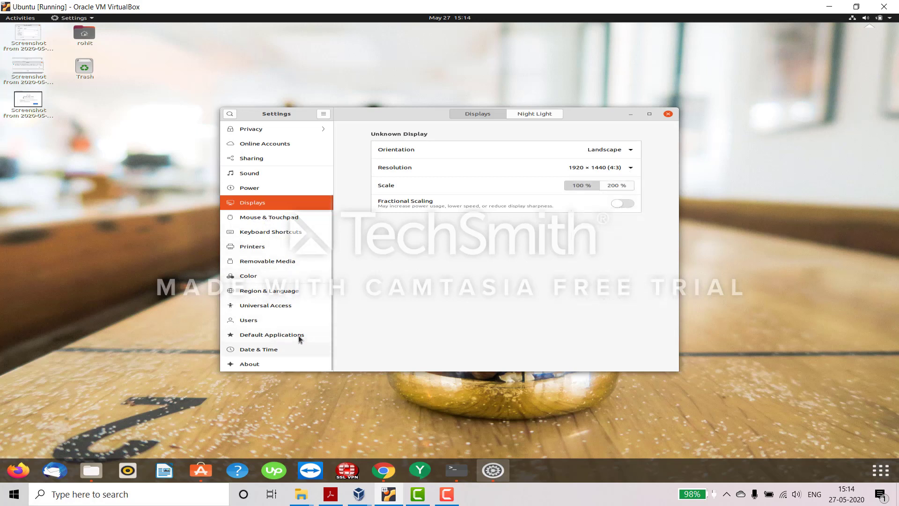
- View the Date & Time, Users, Universal Access and Color settings
left_click(271, 352)
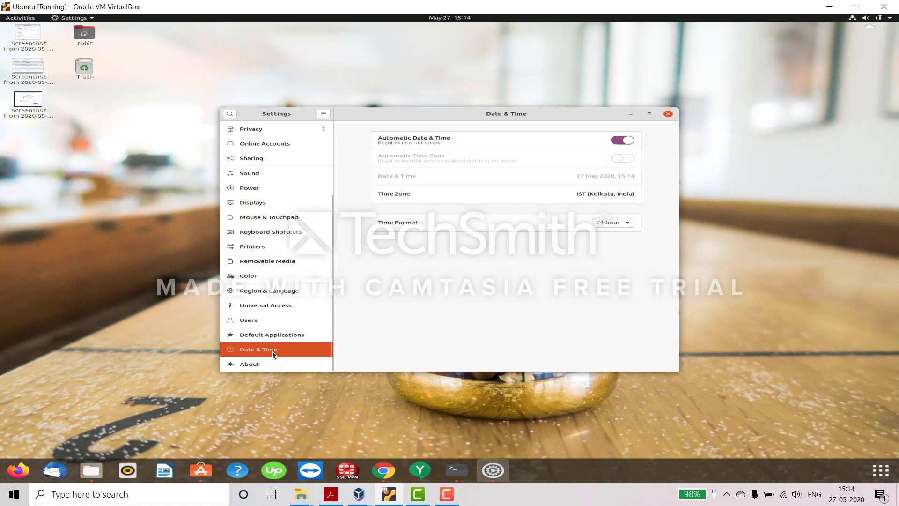
left_click(271, 324)
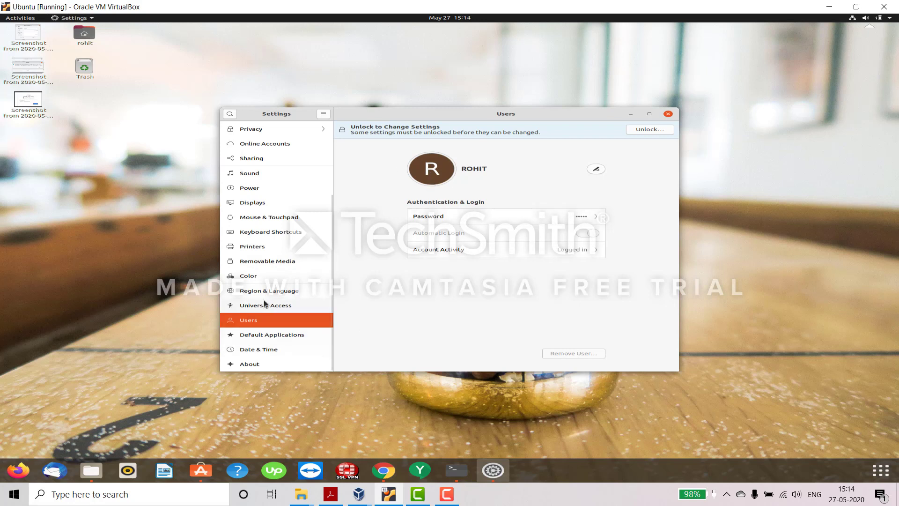
left_click(276, 307)
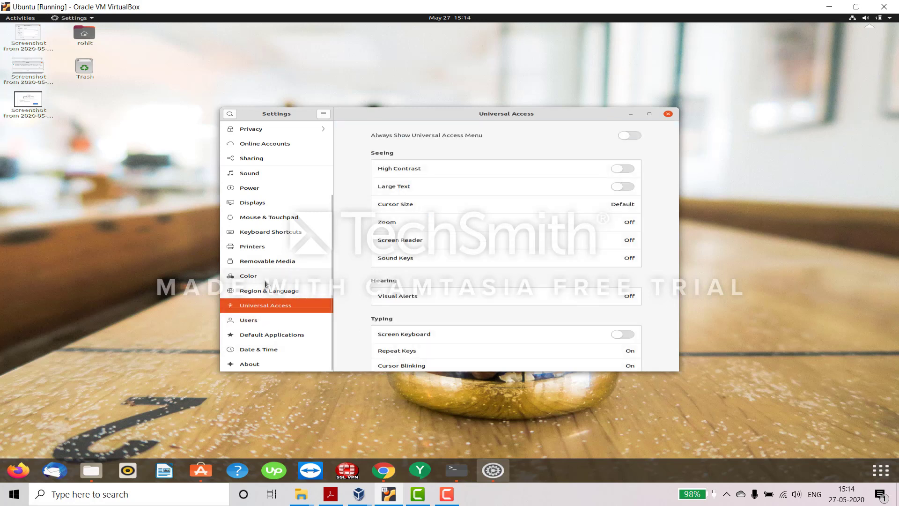
left_click(266, 281)
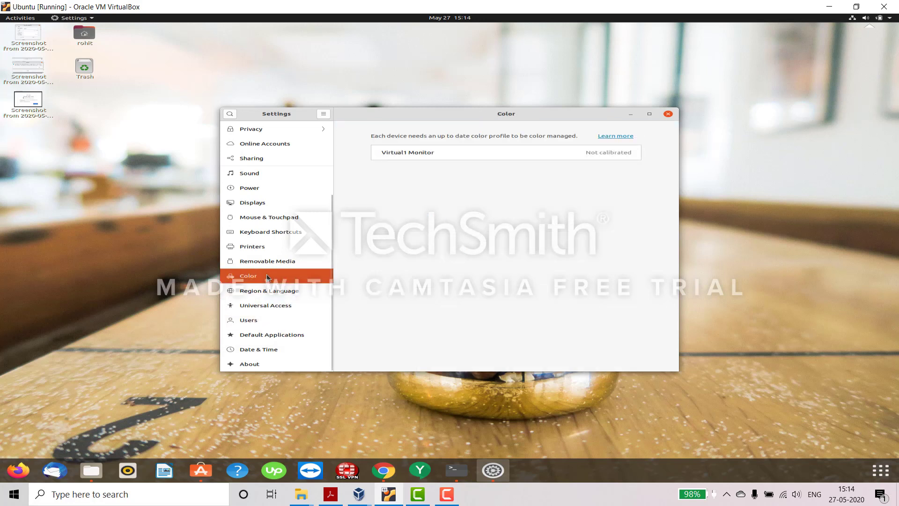
- View the Appearance settings and minimize the Settings window
scroll(270, 215, "up", 3)
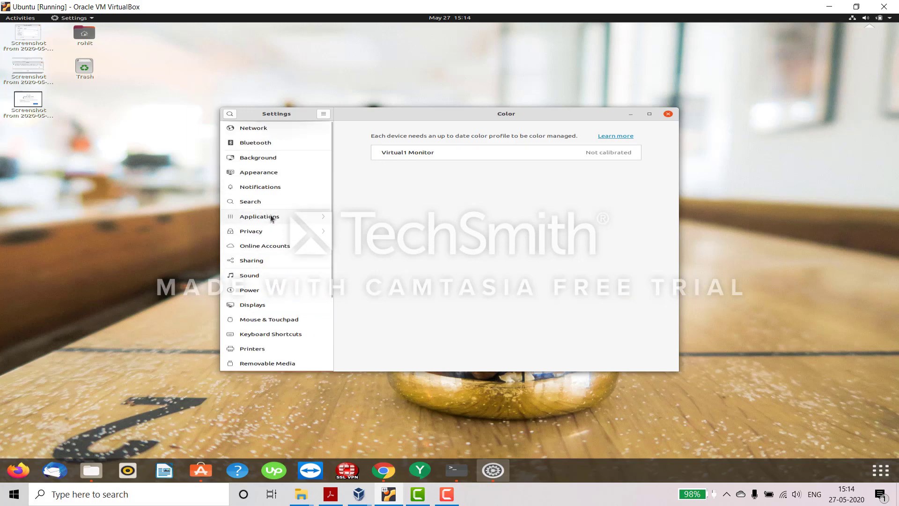
left_click(269, 176)
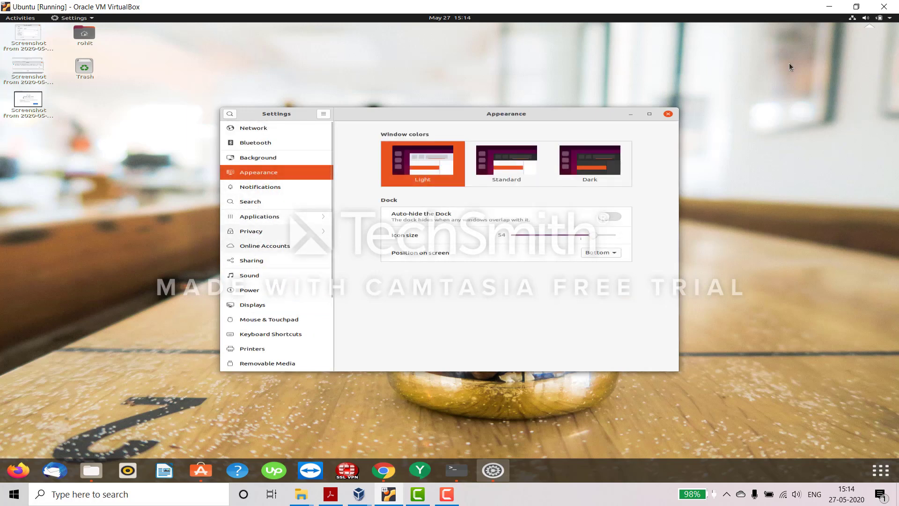
left_click(630, 114)
- View the system menu's volume, network and power entries and close the menu
left_click(890, 18)
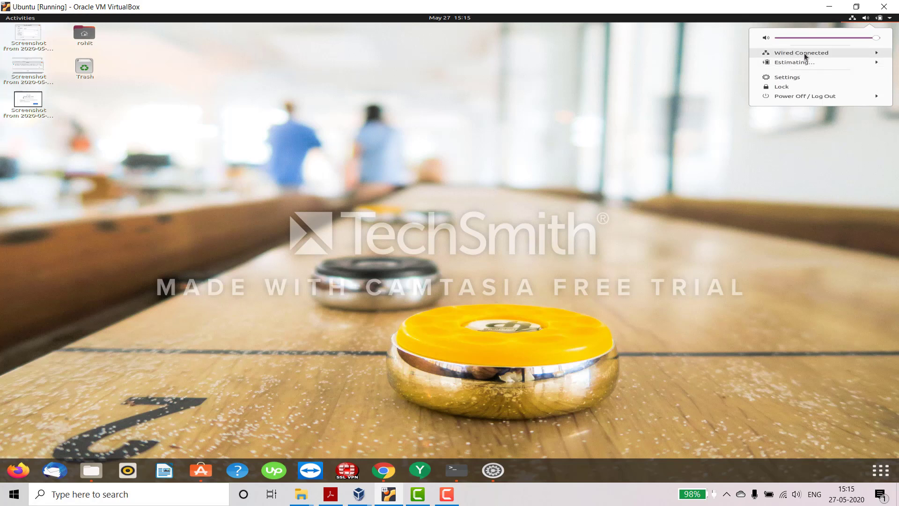
left_click(867, 17)
left_click(867, 17)
left_click(867, 17)
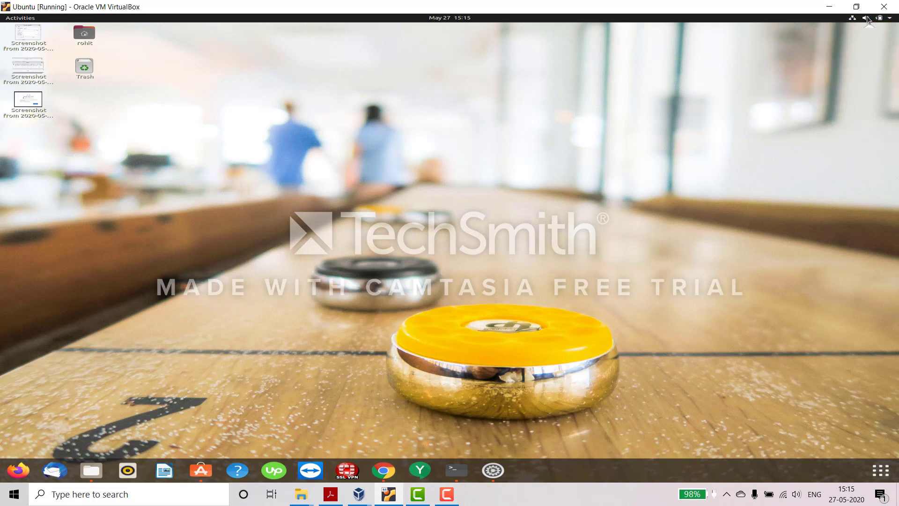